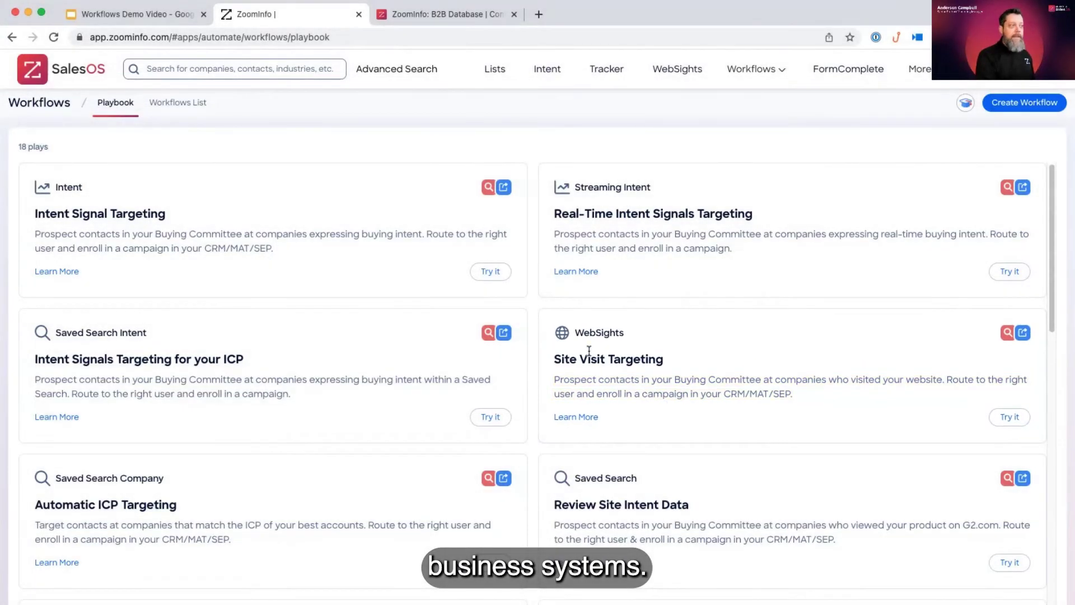
Create a workflow from the Site Visit Targeting play and name it "Website visit BC into SF Campaign"
click(1005, 419)
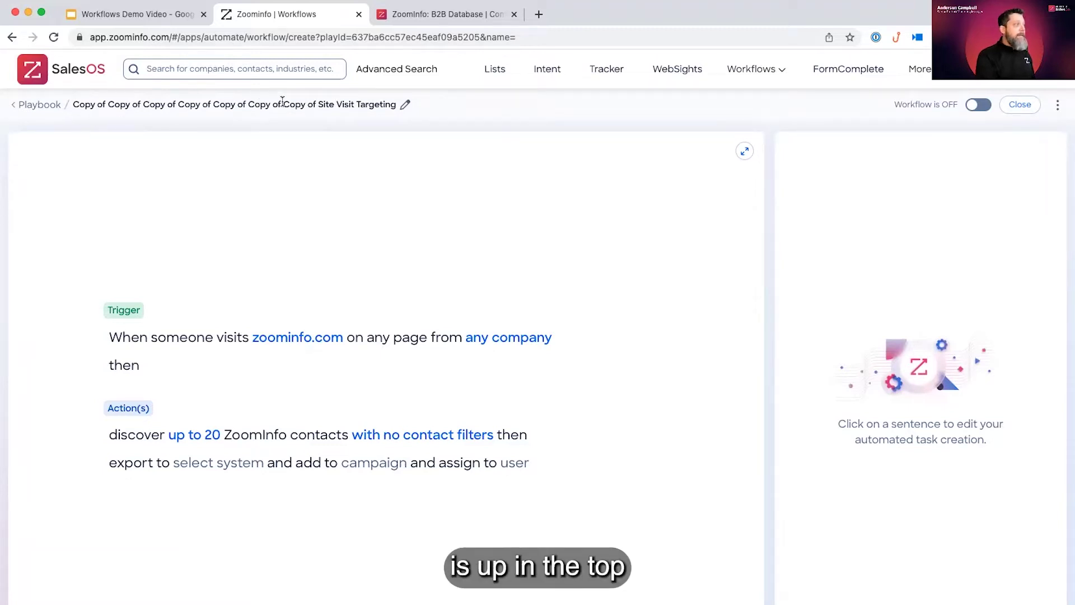
click(404, 105)
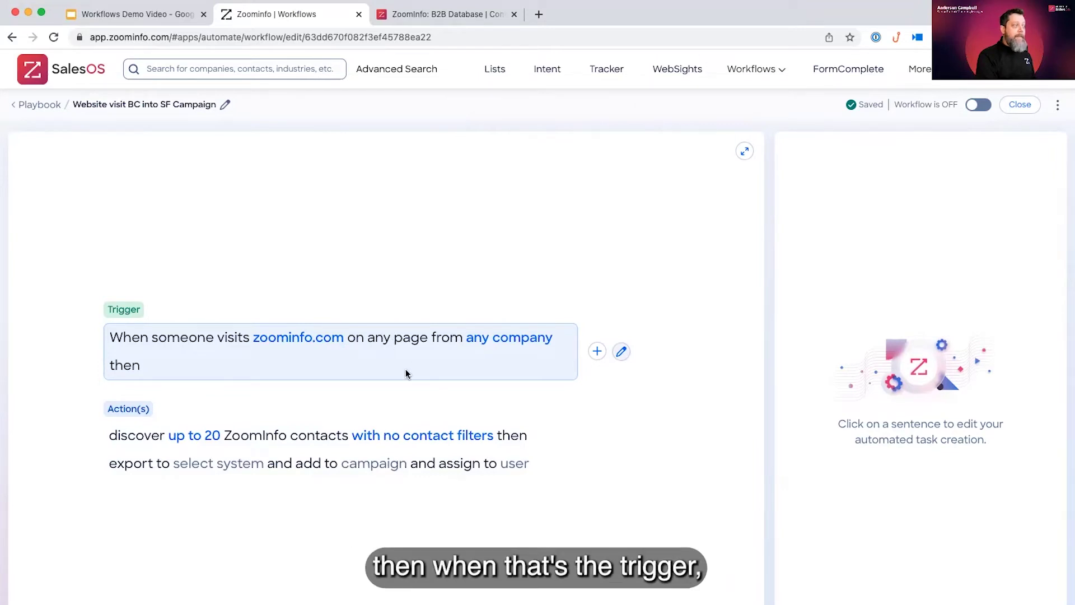
Examine the domain and visited-URL options available for the website visit trigger
click(321, 344)
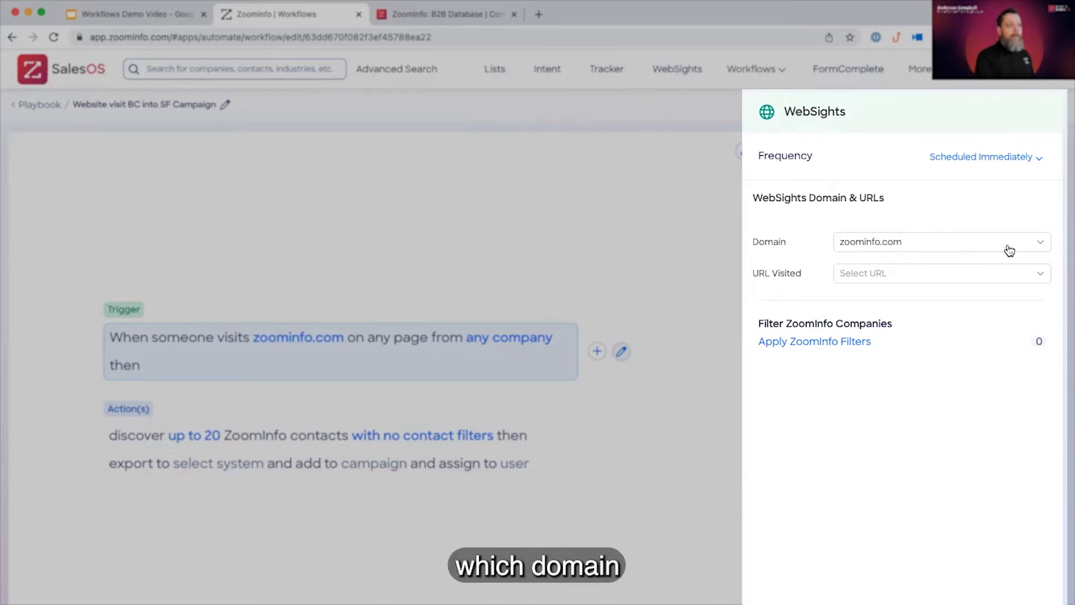
click(1035, 247)
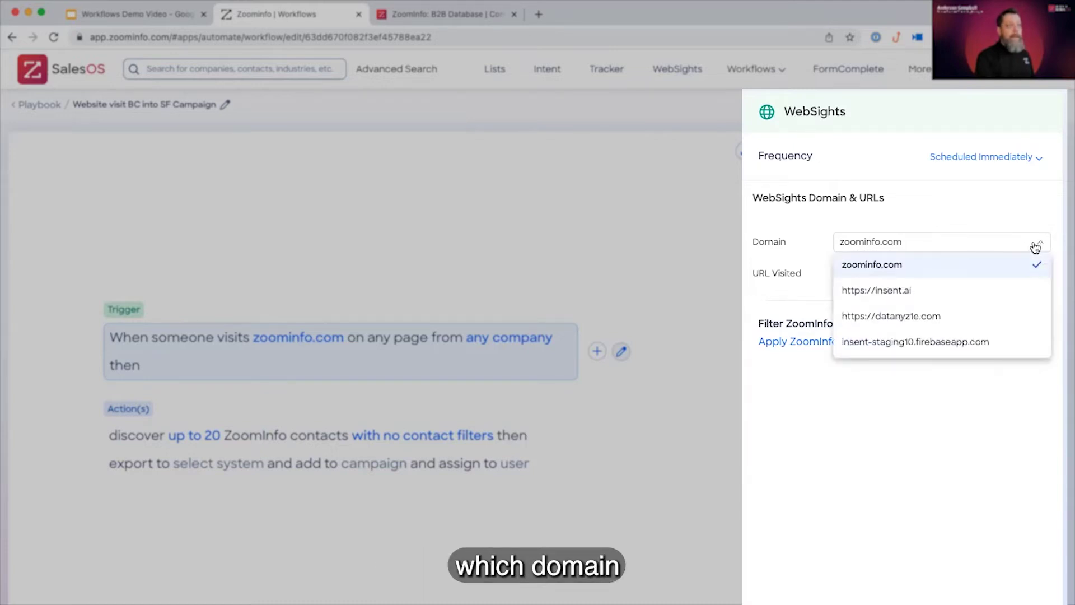
click(973, 182)
click(864, 274)
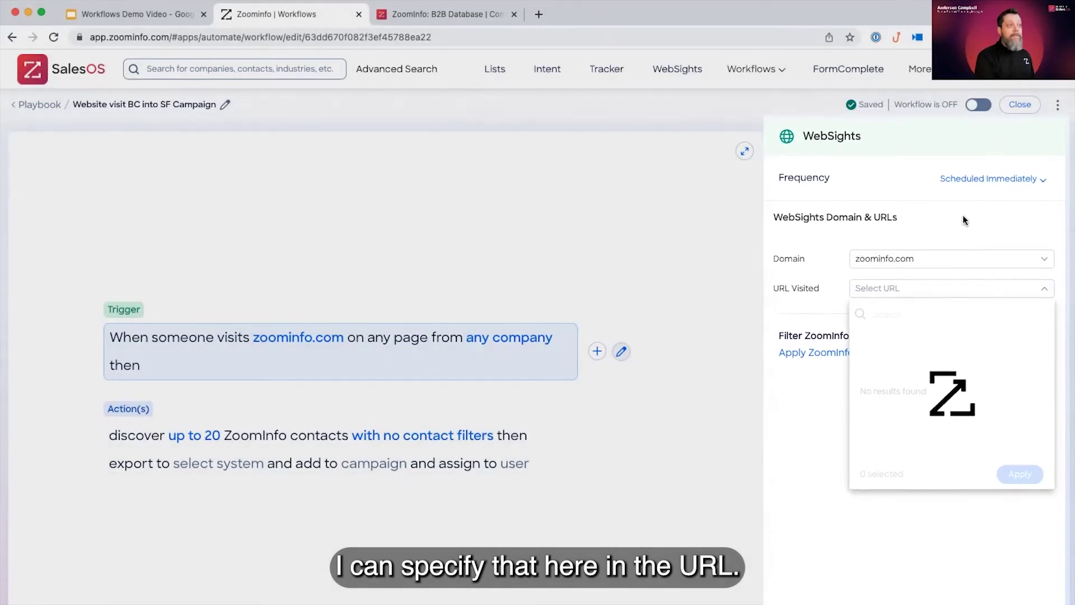
click(962, 213)
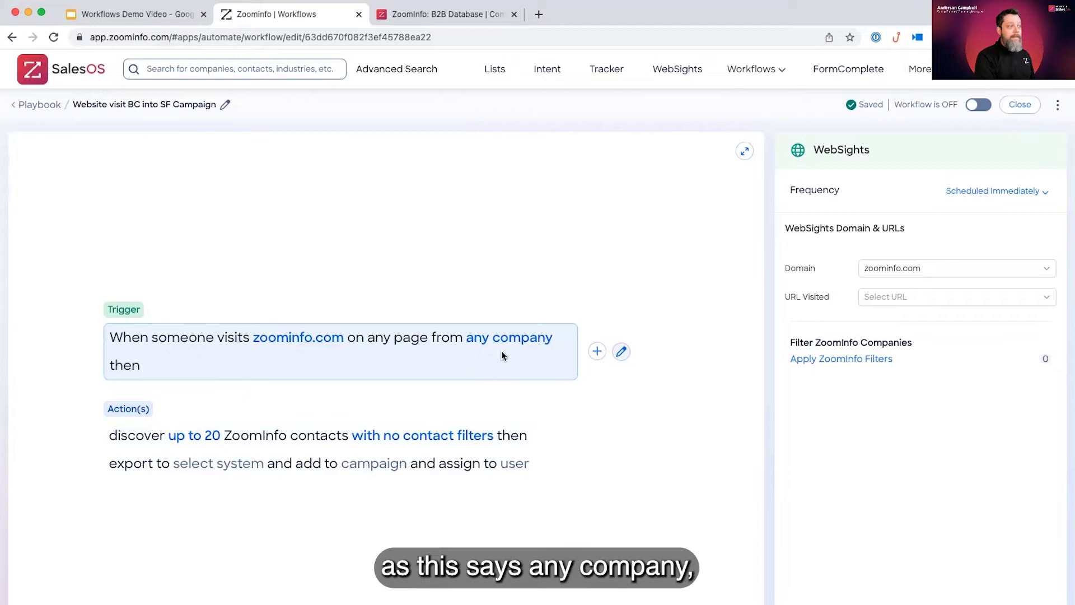
Filter the trigger's companies to the Business Services industry with an employee count of 250 to 1K
click(827, 363)
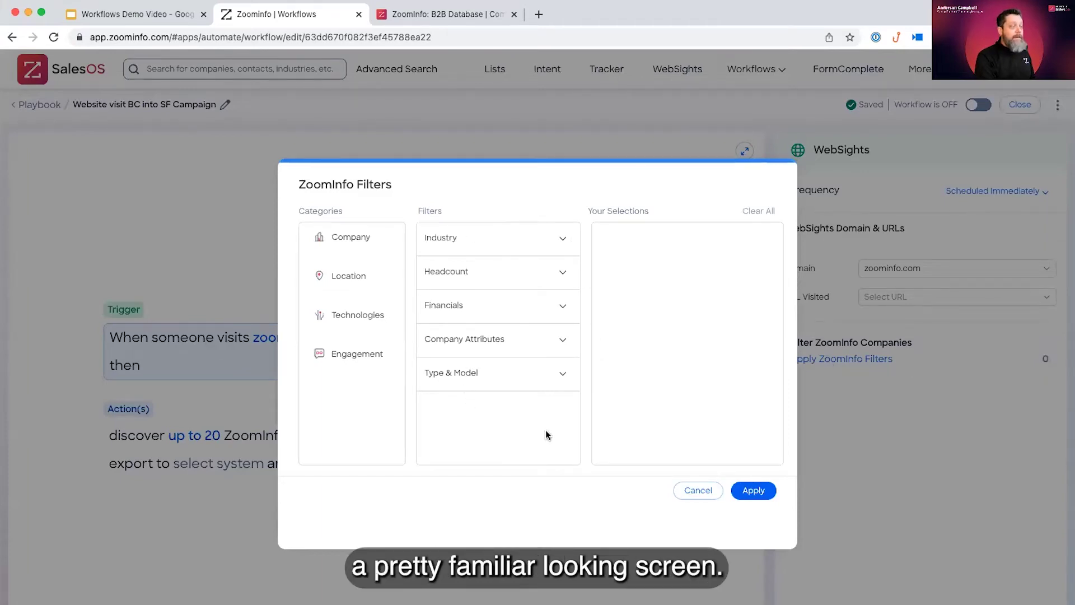
click(562, 240)
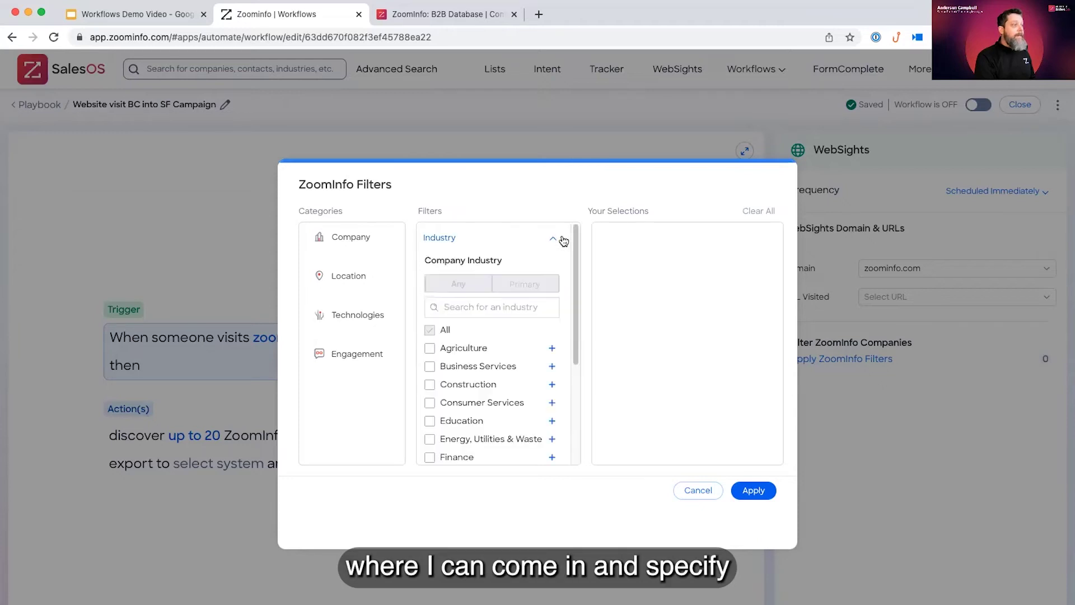
click(429, 366)
click(552, 239)
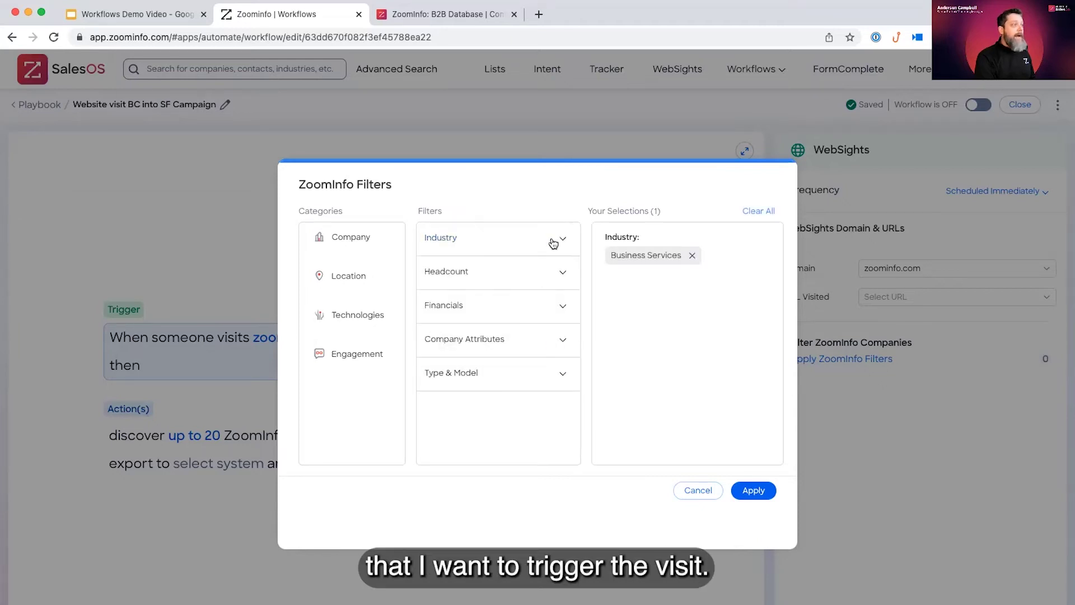
click(540, 284)
click(465, 316)
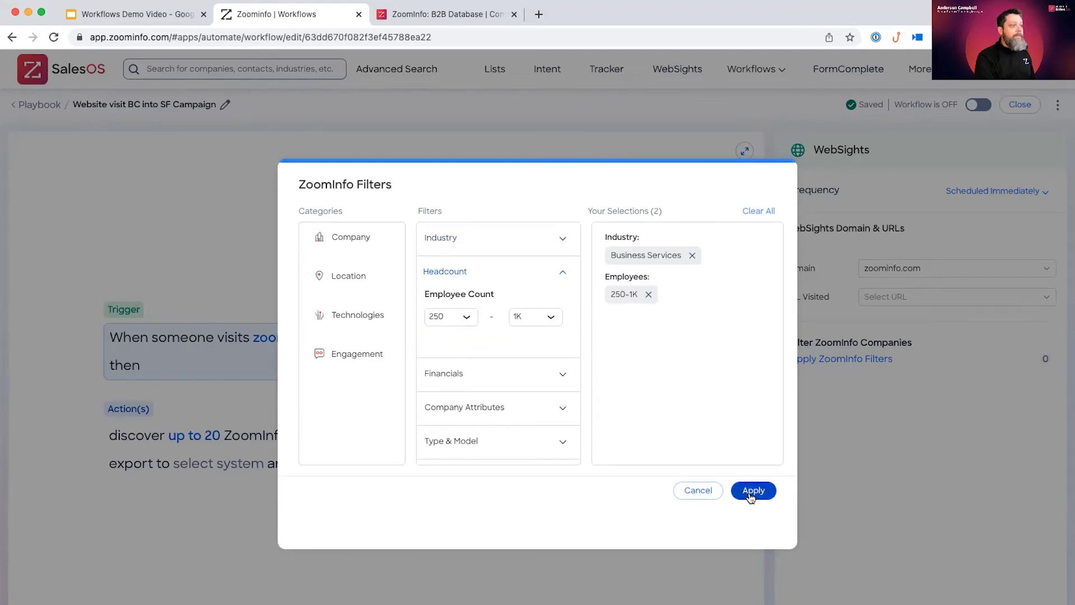
click(752, 490)
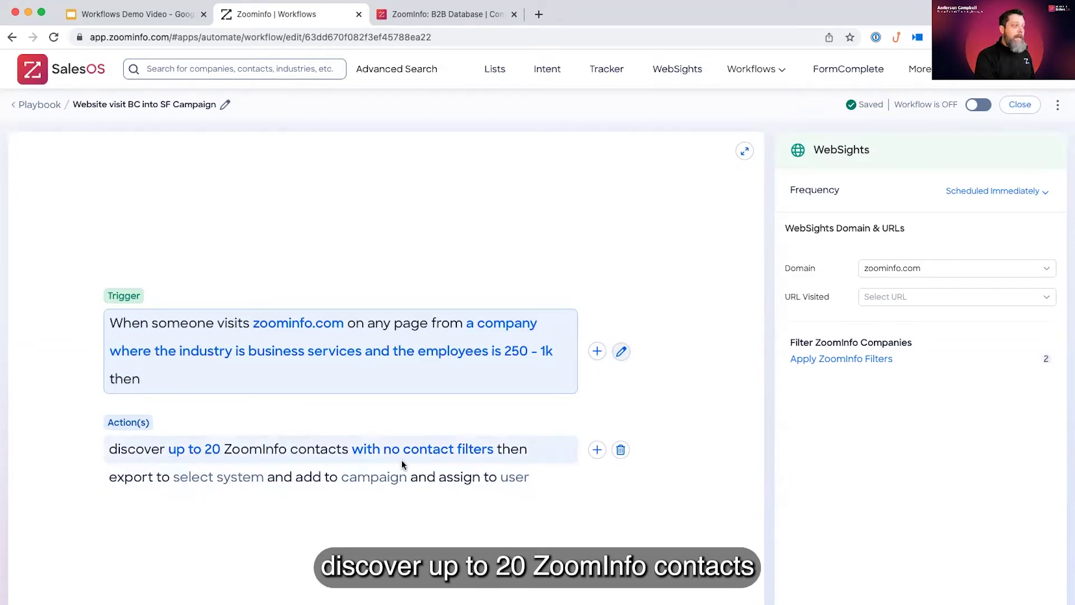
Limit contact discovery to 5 contacts per company and restrict it to the buying committee only
click(359, 454)
double_click(859, 214)
text(5)
click(868, 272)
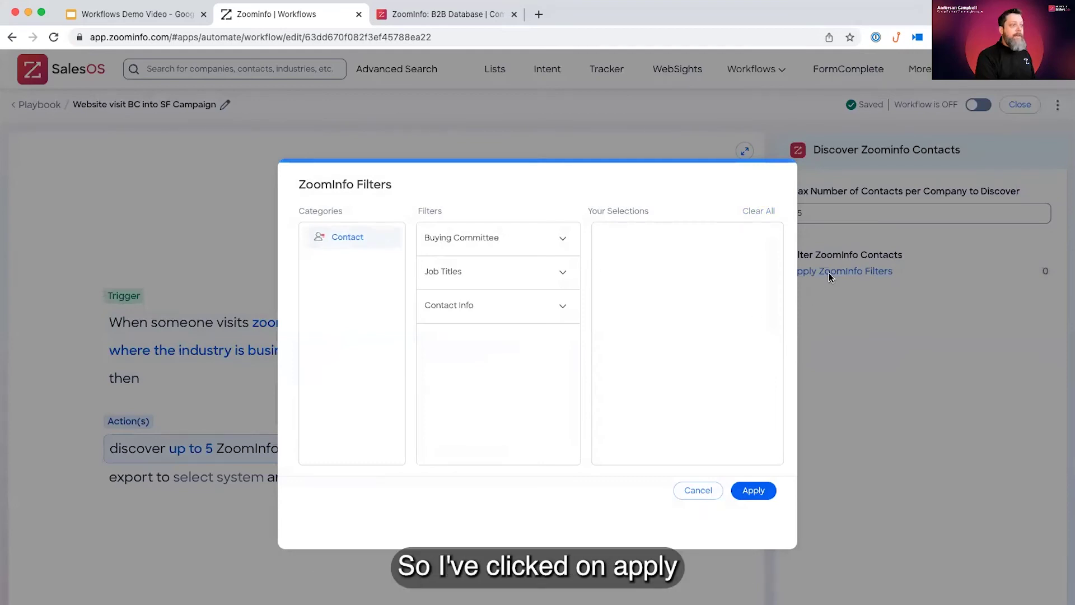
click(554, 239)
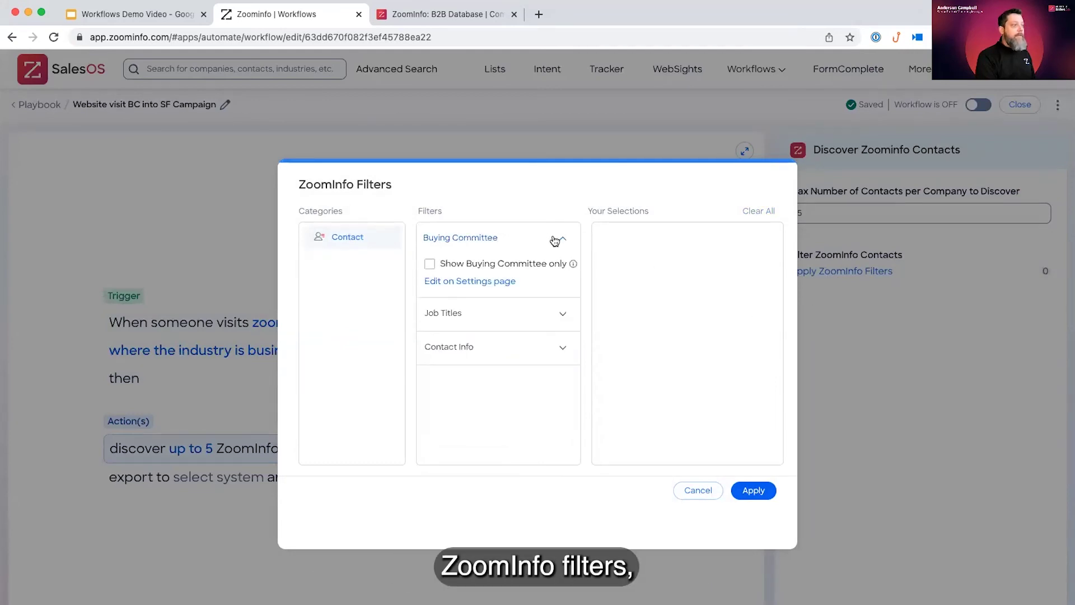
click(429, 264)
click(756, 491)
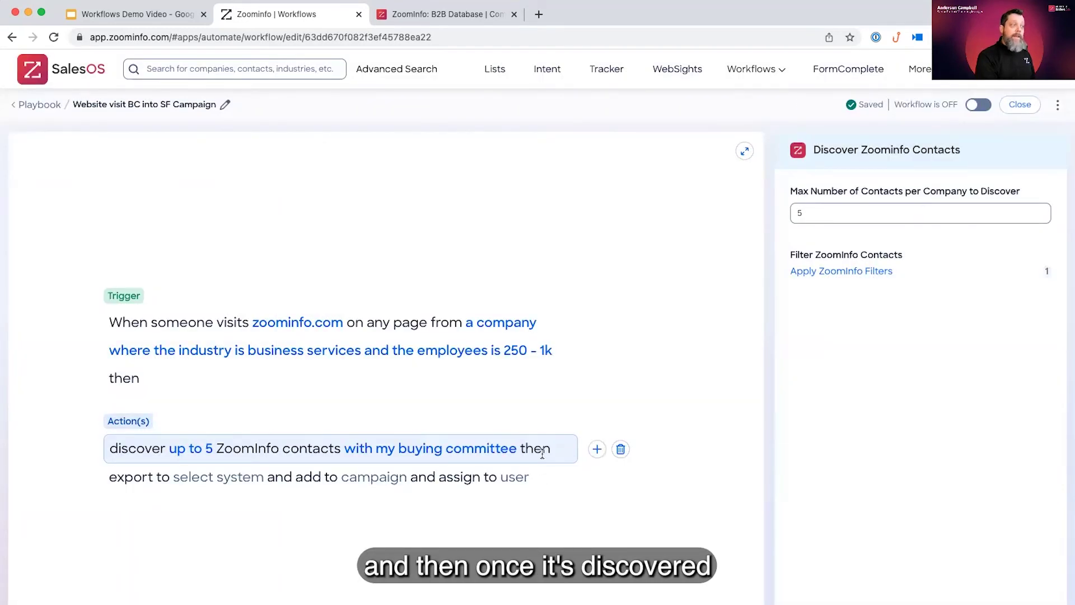
Set the export action's target system to Salesforce and review its duplicate-handling options
click(294, 481)
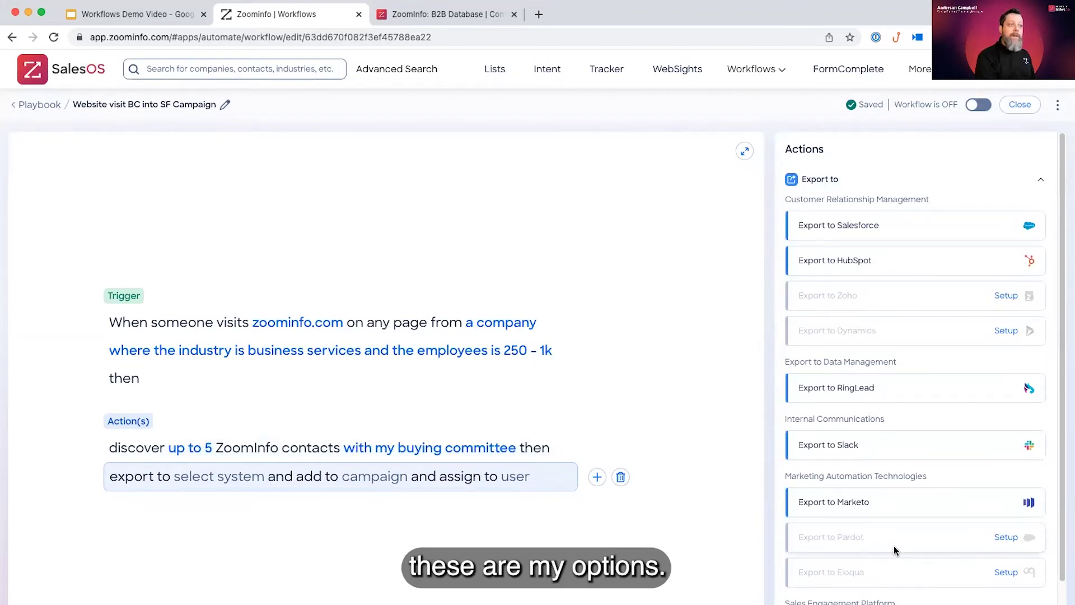
click(943, 224)
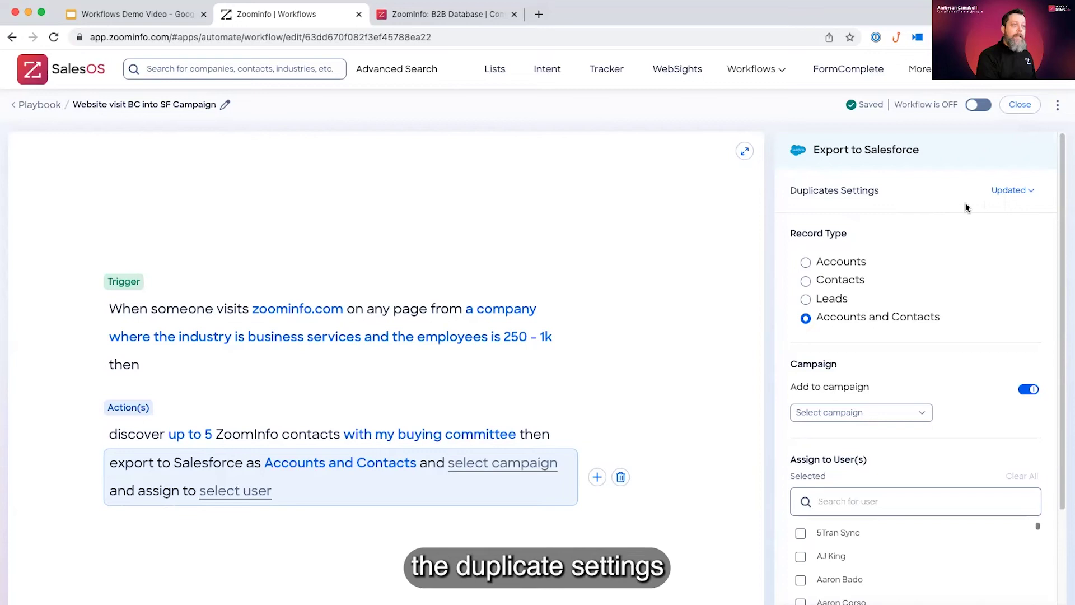
click(1030, 193)
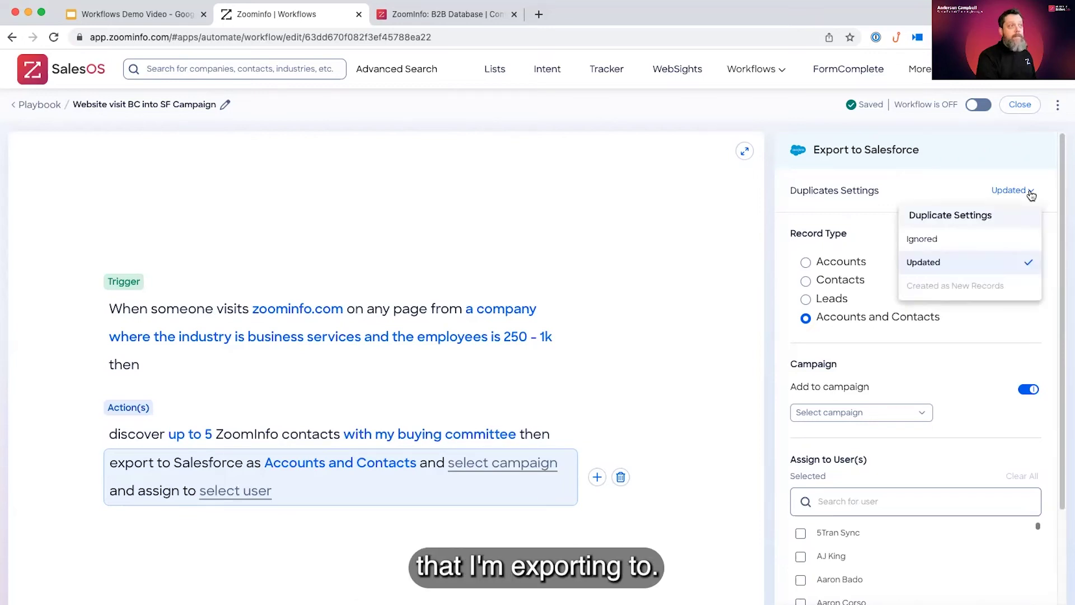
Choose Test Campaign JA as the campaign for the Salesforce export
scroll(985, 395, down, 2)
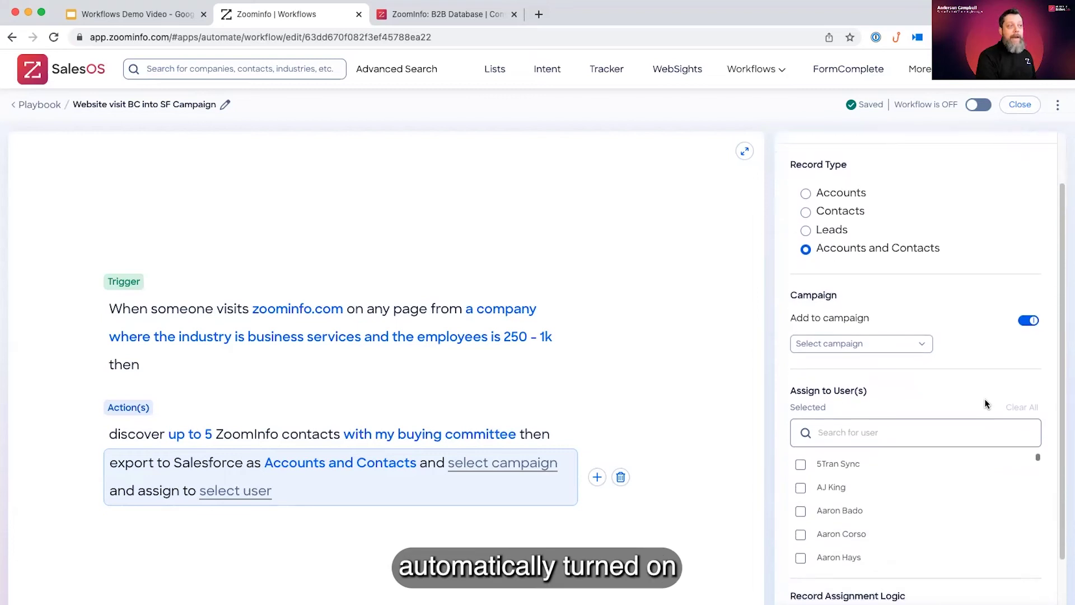
scroll(984, 401, down, 2)
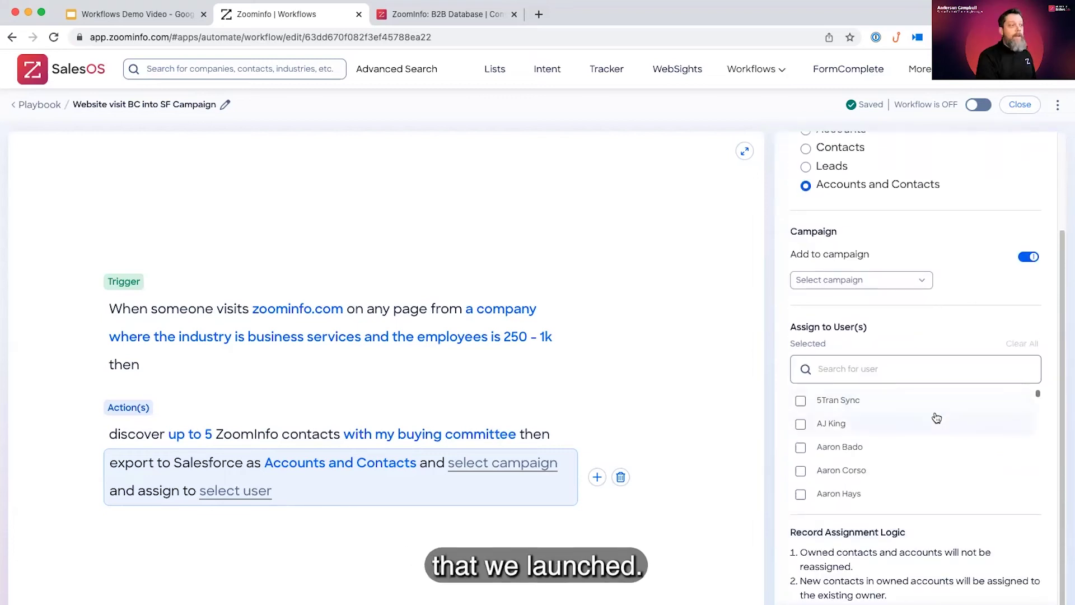
click(923, 282)
click(834, 301)
Select five users to share assignment of the new Salesforce records in rotation
scroll(774, 395, down, 1)
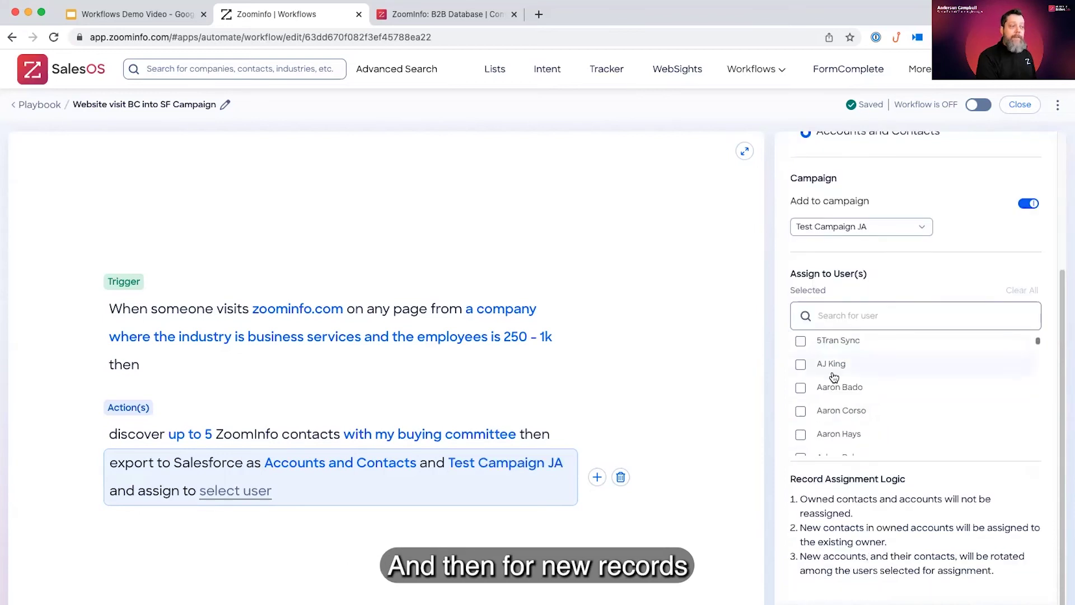
scroll(844, 411, down, 2)
scroll(845, 409, down, 1)
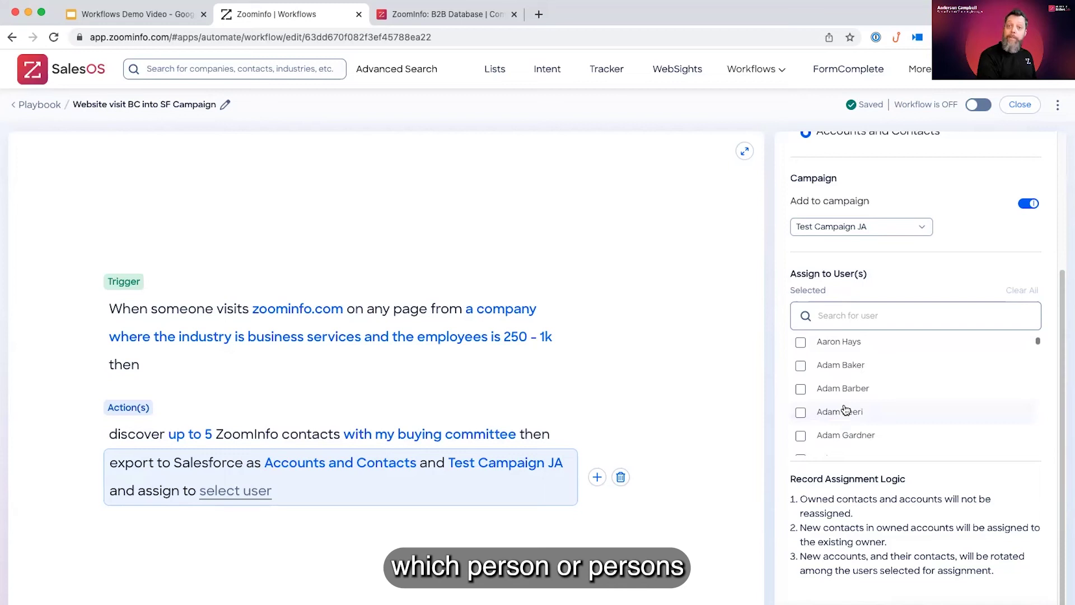
scroll(848, 409, down, 2)
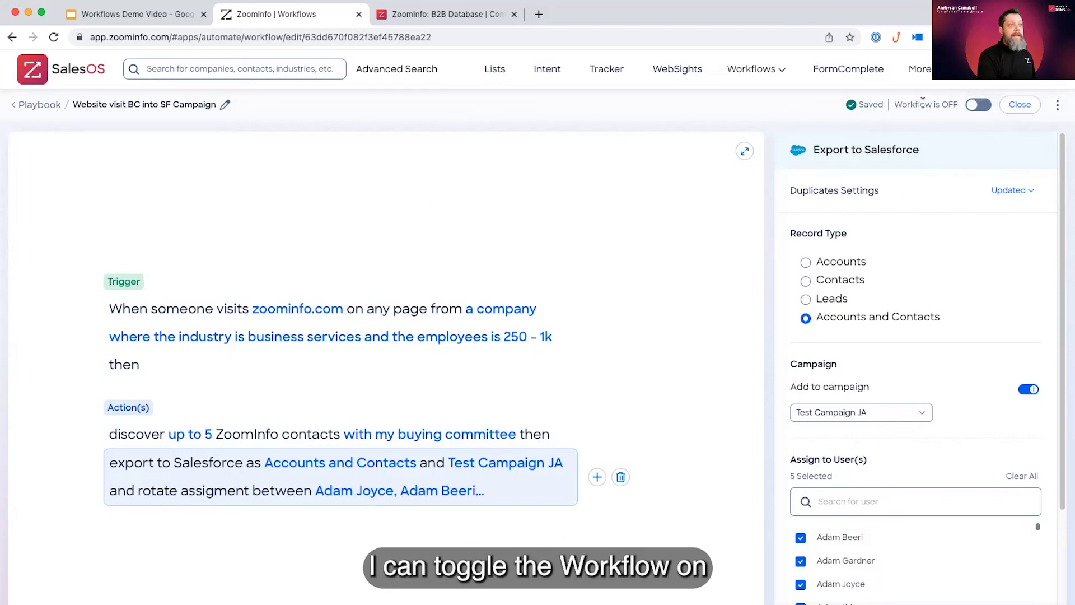
click(978, 106)
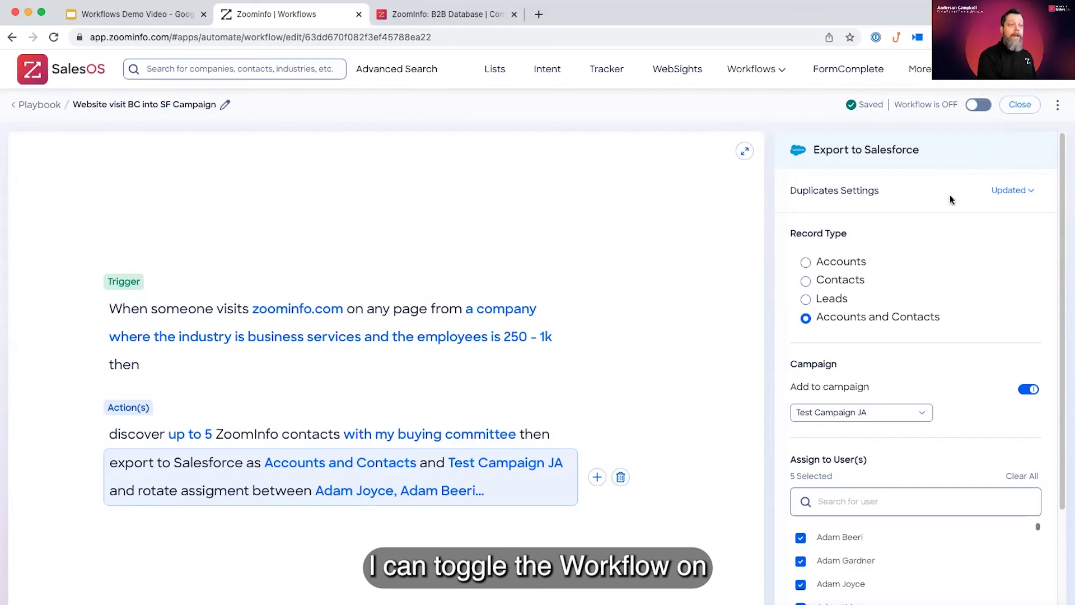